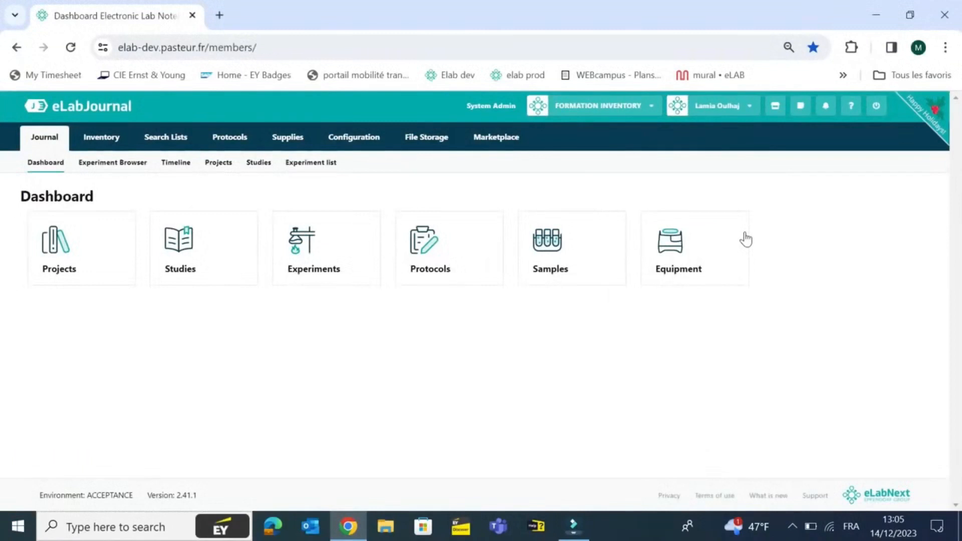
Open the inventory browser and examine the compartments of Tiroir 1 in Congélateur 1.
left_click(101, 139)
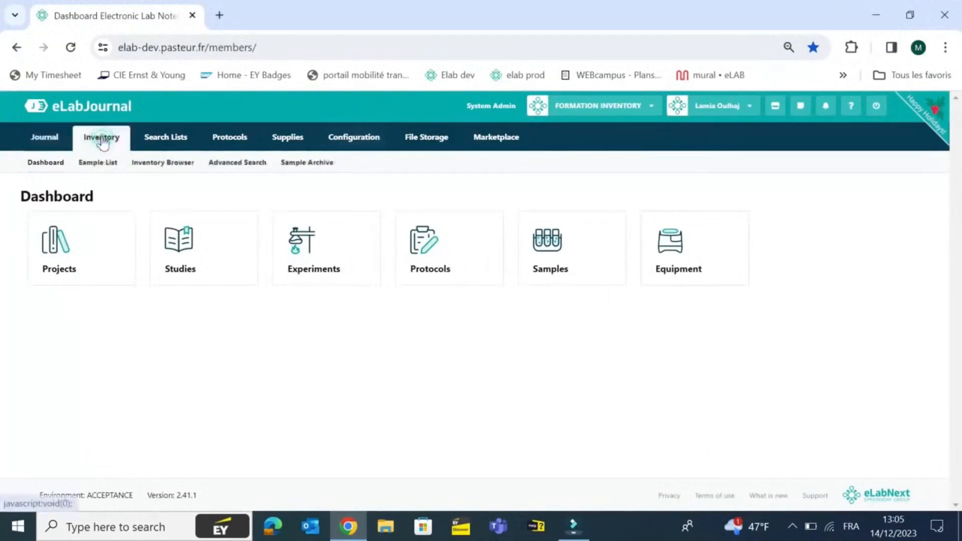
left_click(180, 163)
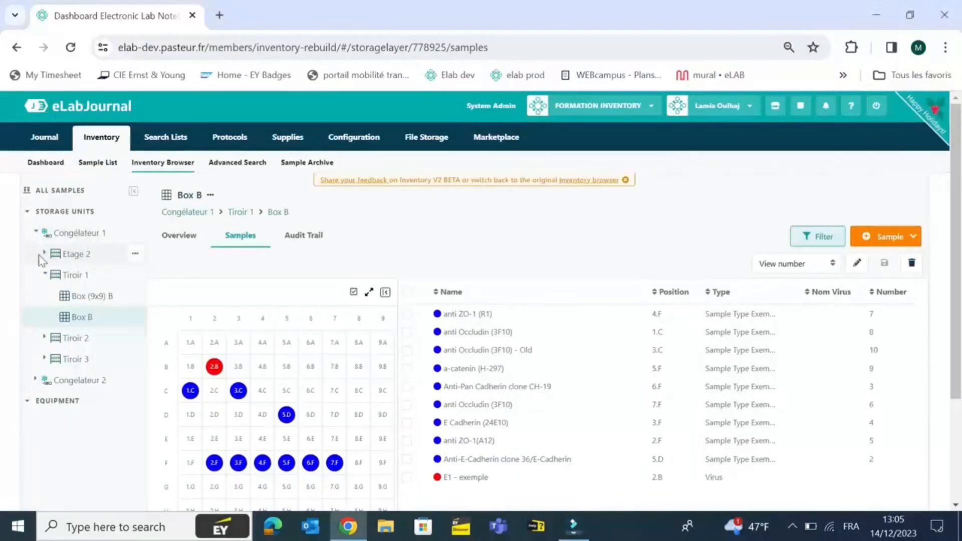
left_click(46, 275)
left_click(45, 275)
Start a new custom storage unit in the storage unit configuration and name it Congélateur 3.
mouse_move(346, 138)
left_click(252, 167)
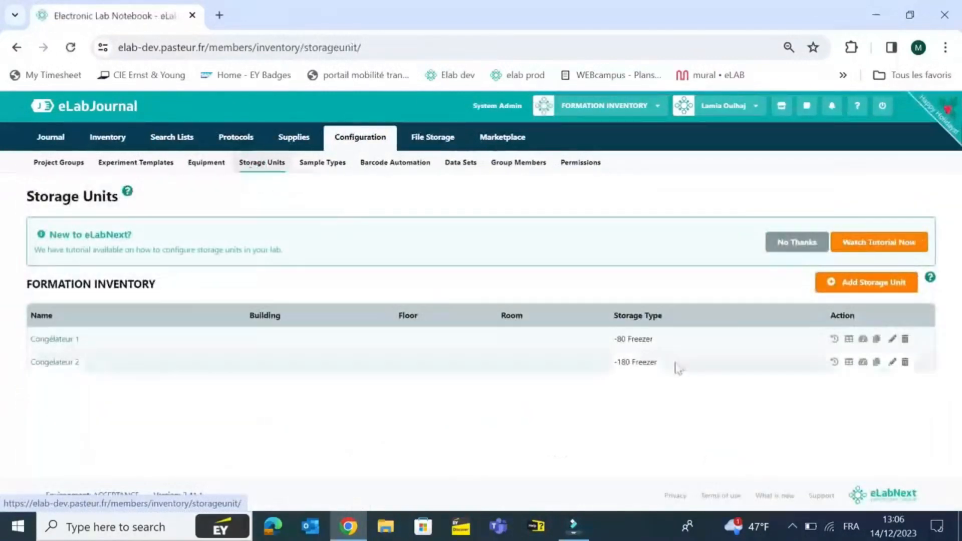
left_click(862, 286)
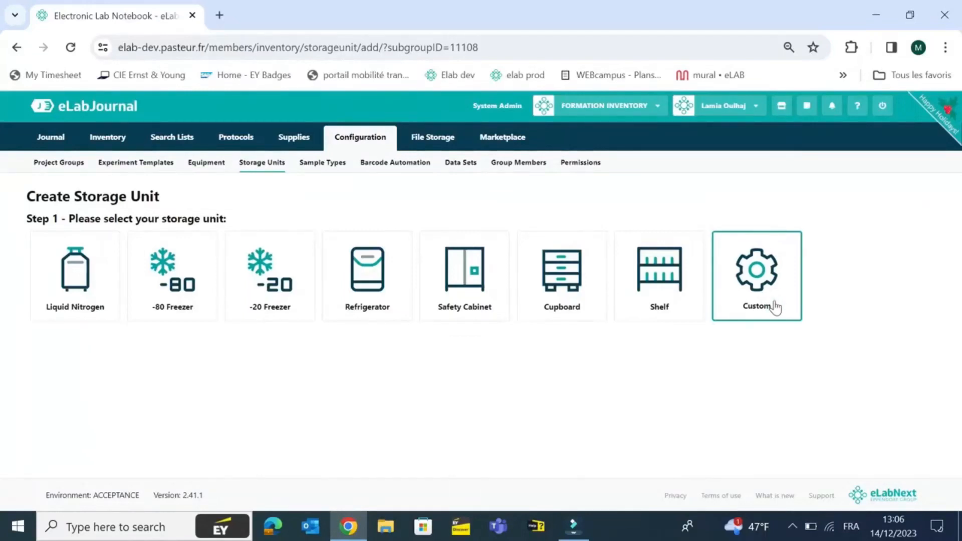
left_click(776, 307)
left_click(329, 239)
type("Conge")
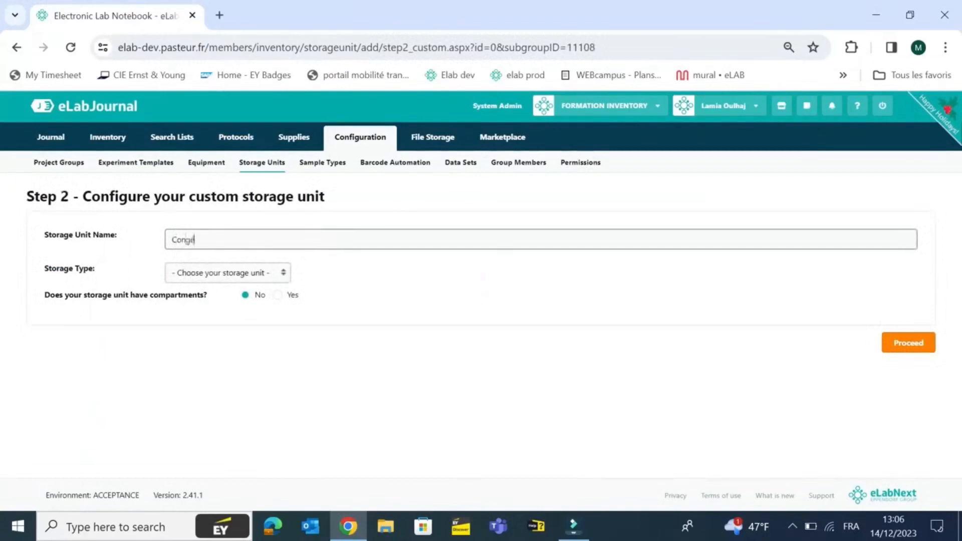
type("lateur 3")
Set the storage type to a custom "Other" type named Congélateur and choose the safety cabinet icon.
left_click(284, 277)
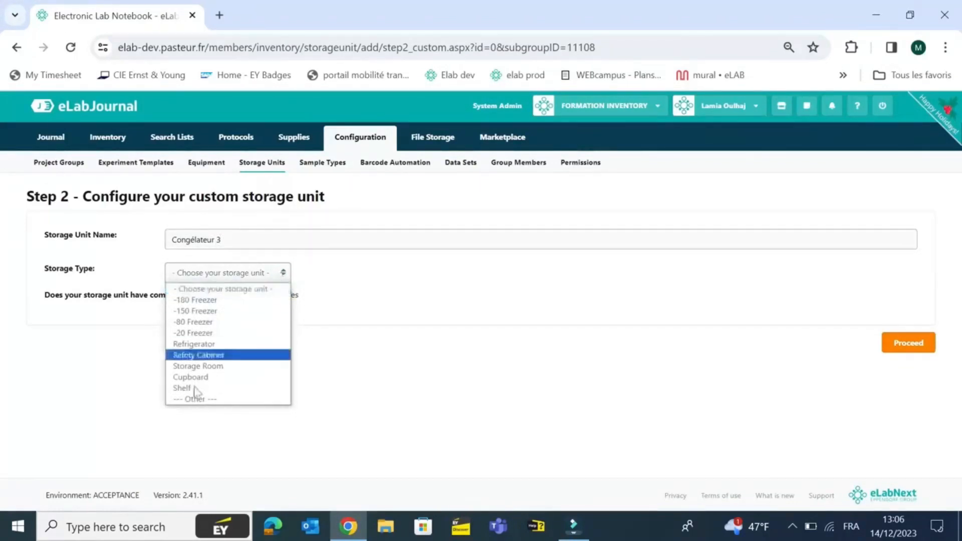
left_click(274, 398)
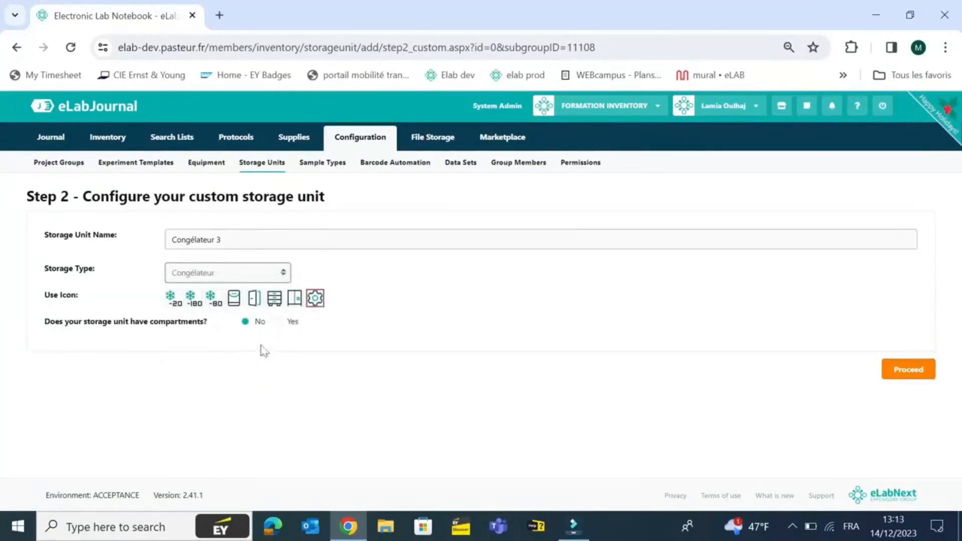
left_click(295, 299)
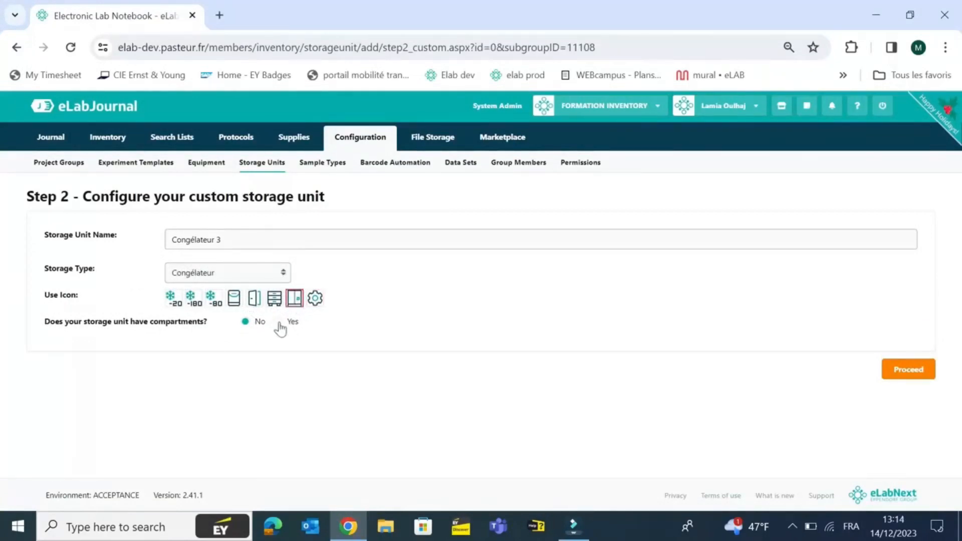
Keep the storage unit without compartments and finish creating it with its physical location details left blank.
left_click(279, 324)
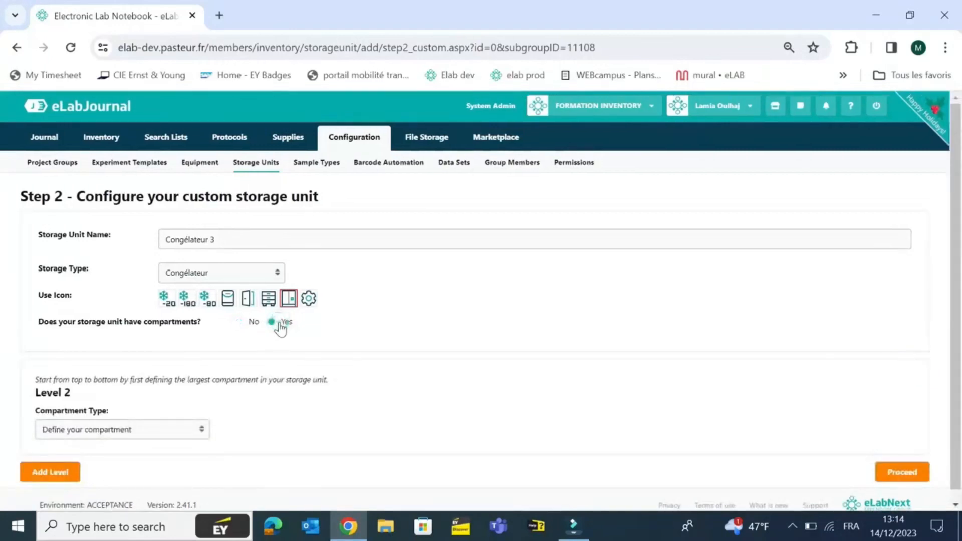
left_click(243, 323)
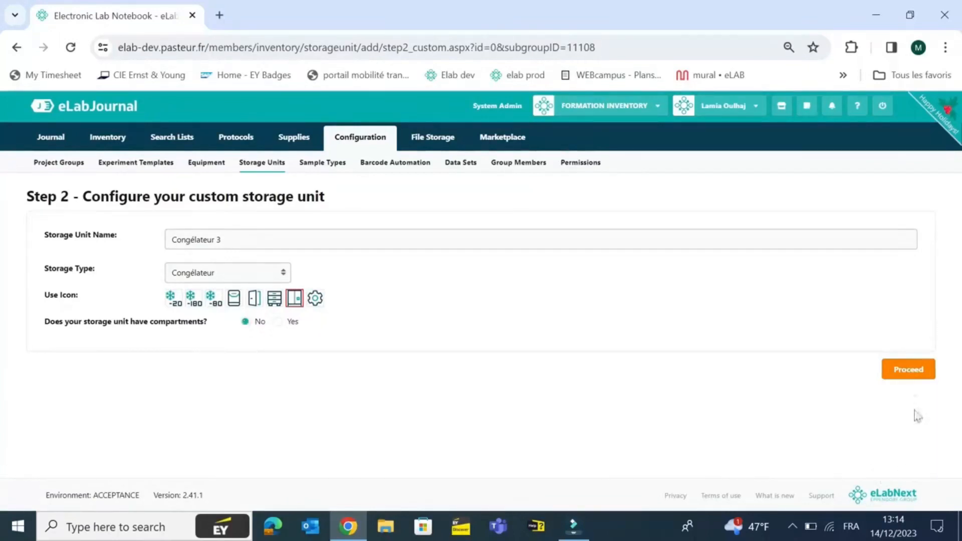
left_click(917, 368)
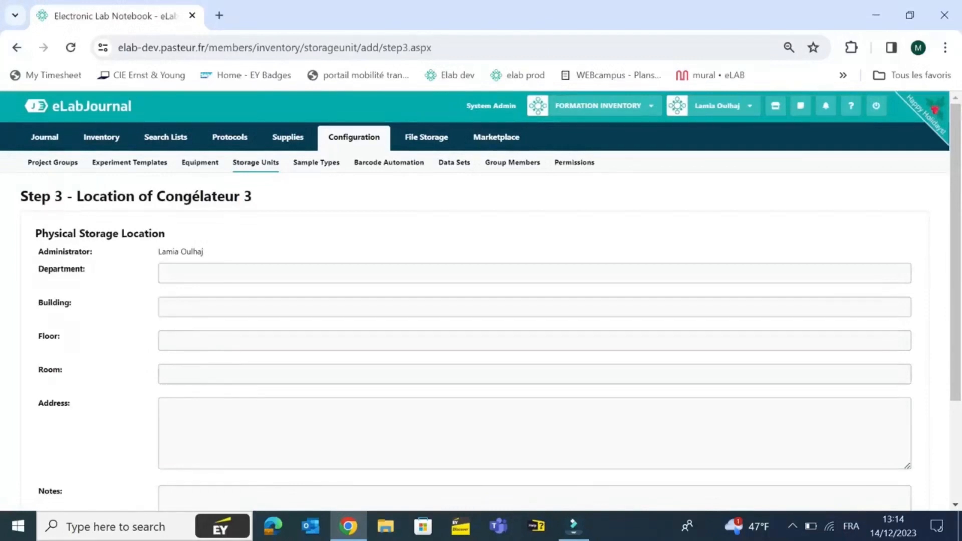
scroll(586, 438, "down", 3)
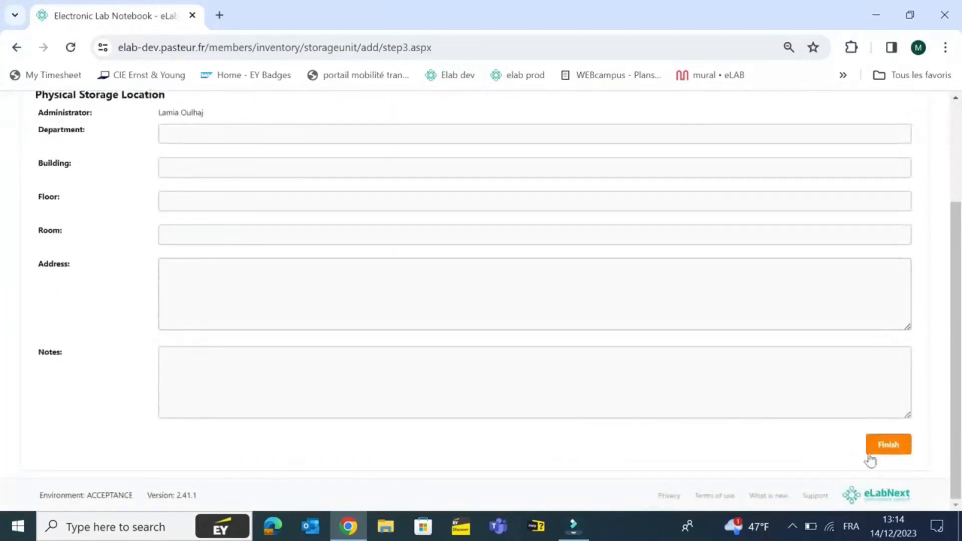
left_click(894, 450)
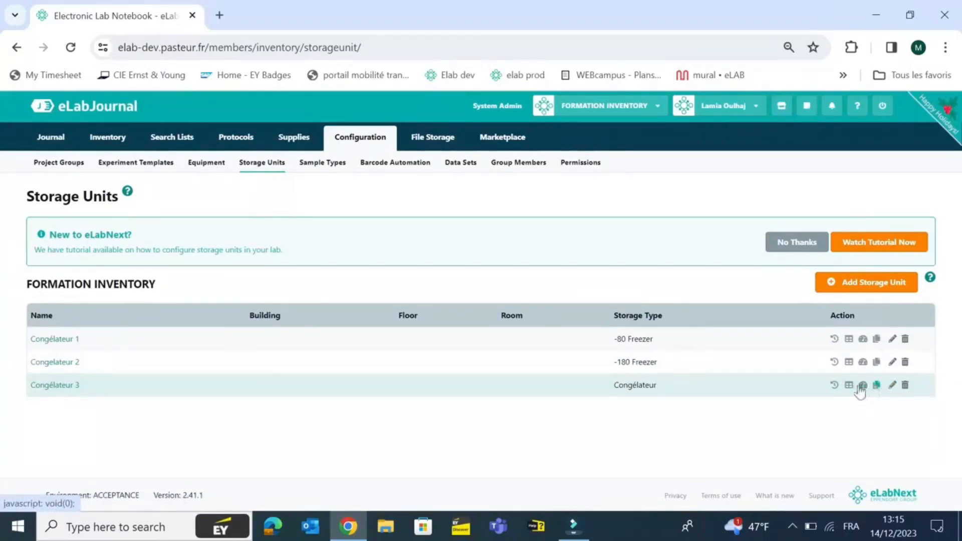
View the fill percentage heatmap of Congélateur 3 and close it.
left_click(861, 386)
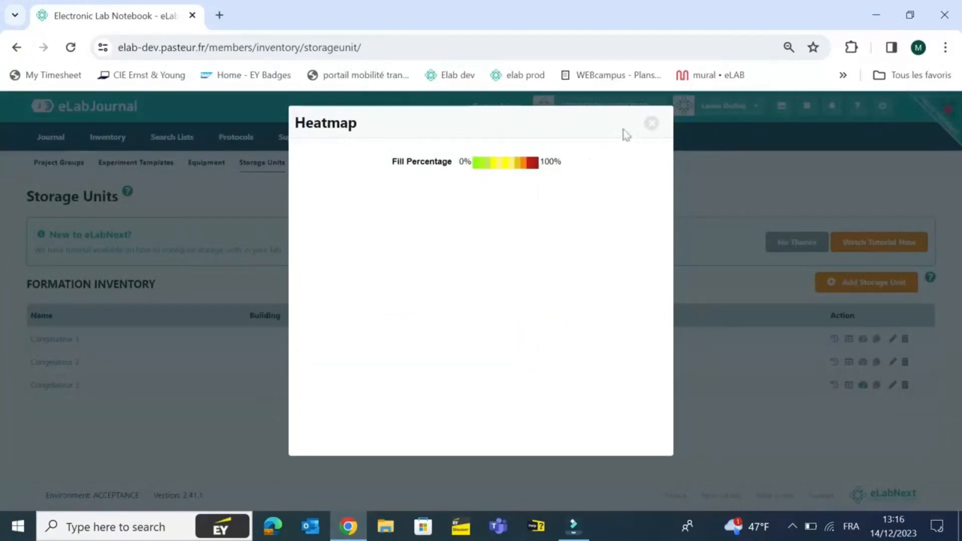
left_click(651, 124)
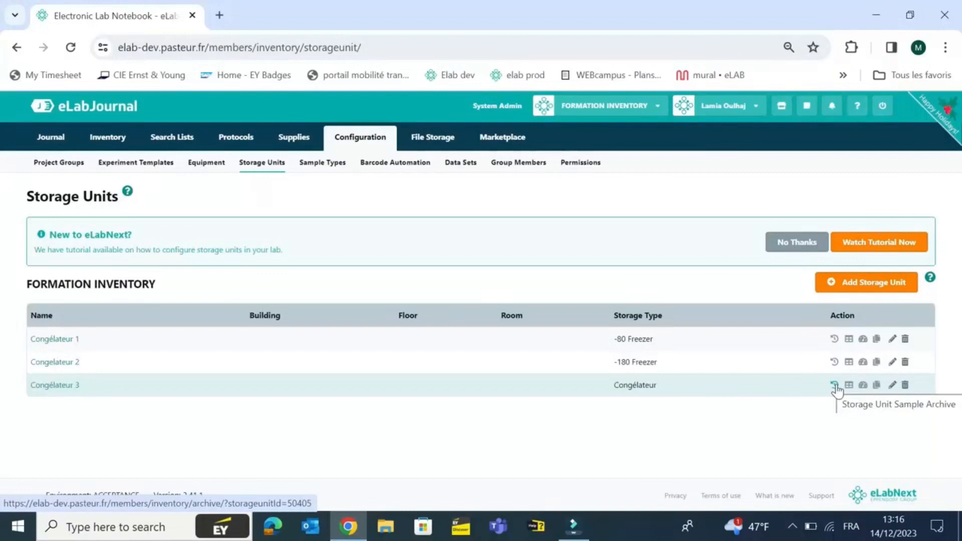
Return to the inventory browser, expand Congélateur 3 and open its samples view.
left_click(105, 137)
left_click(160, 165)
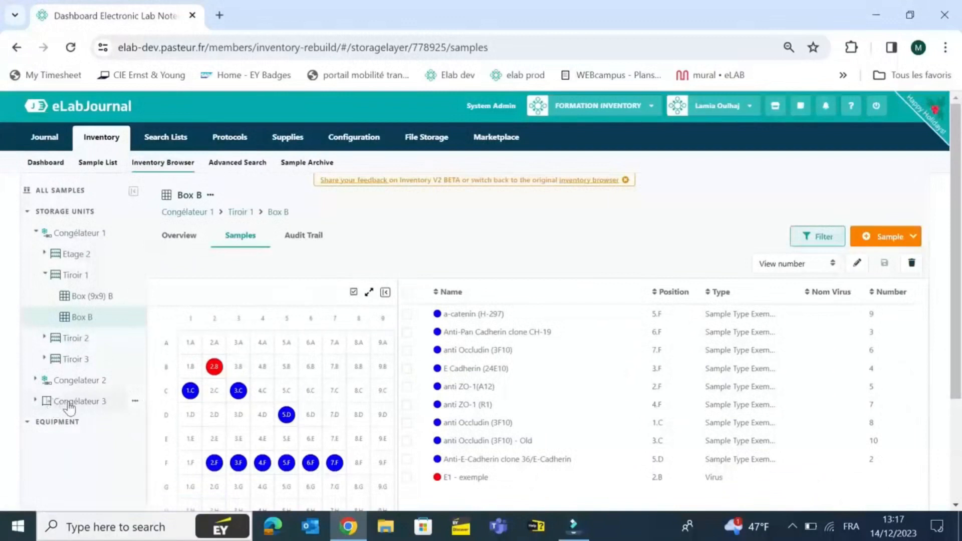
left_click(34, 402)
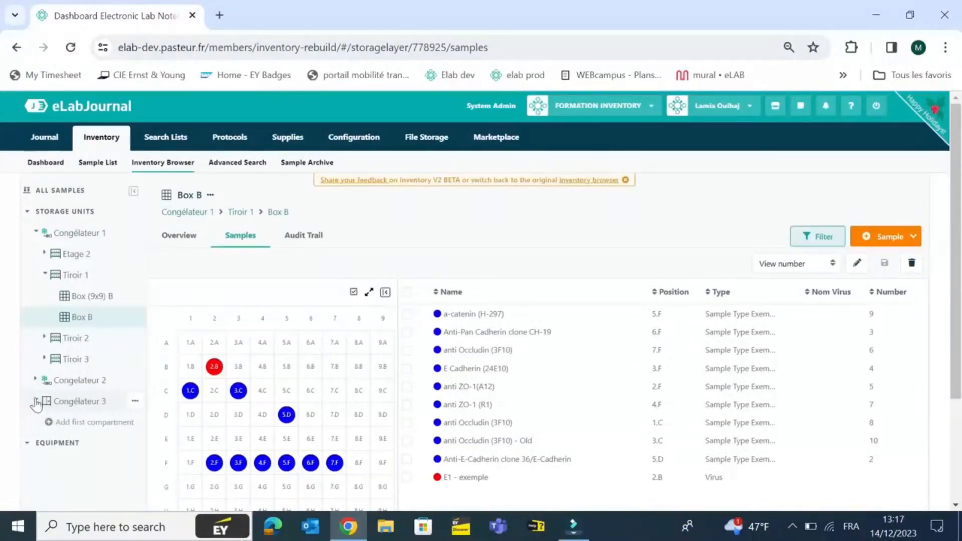
left_click(80, 403)
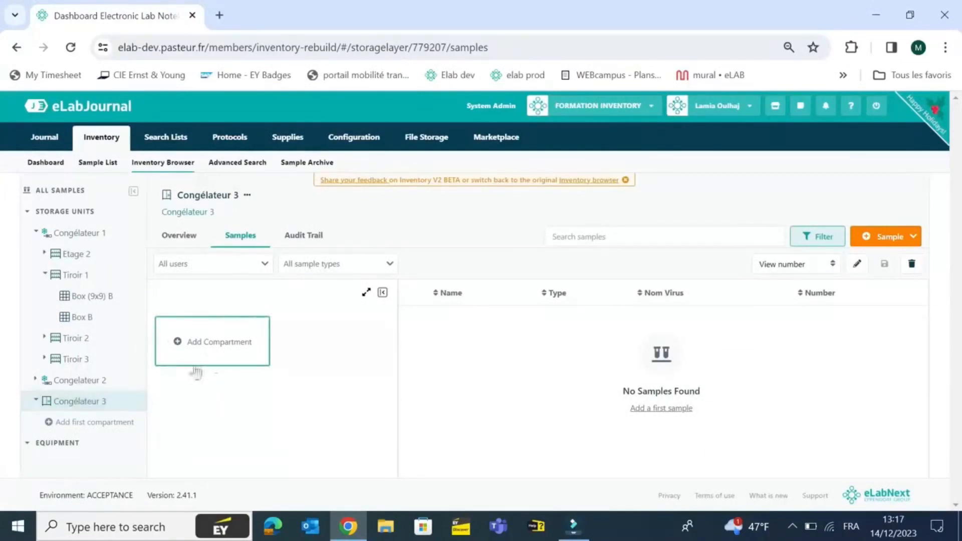
Start adding a compartment to Congélateur 3 and create a Drawer compartment type with numeric numbering.
mouse_move(134, 406)
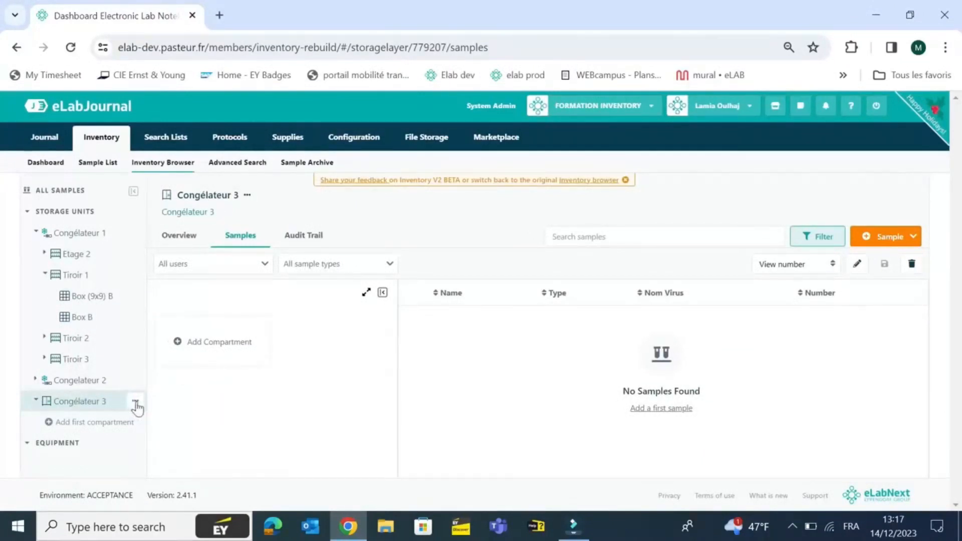
left_click(136, 402)
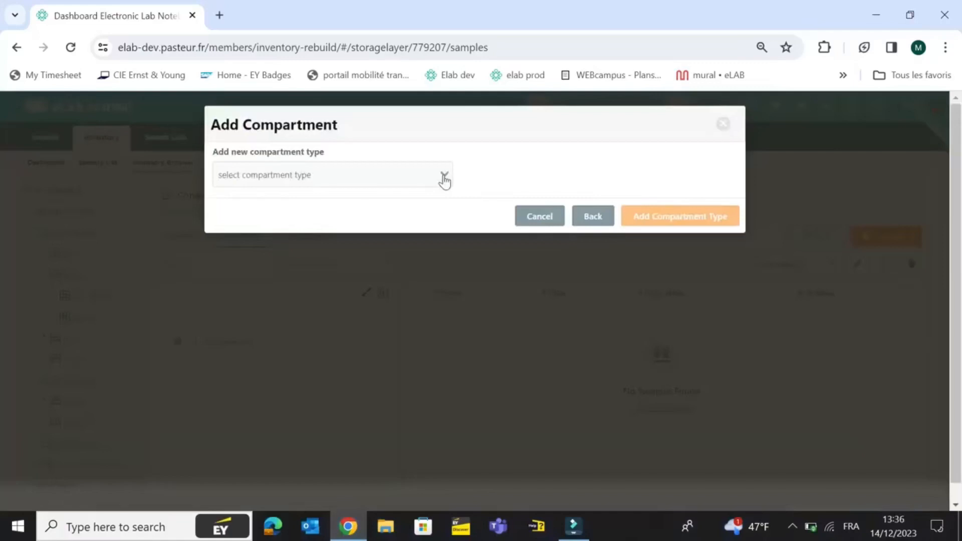
left_click(445, 178)
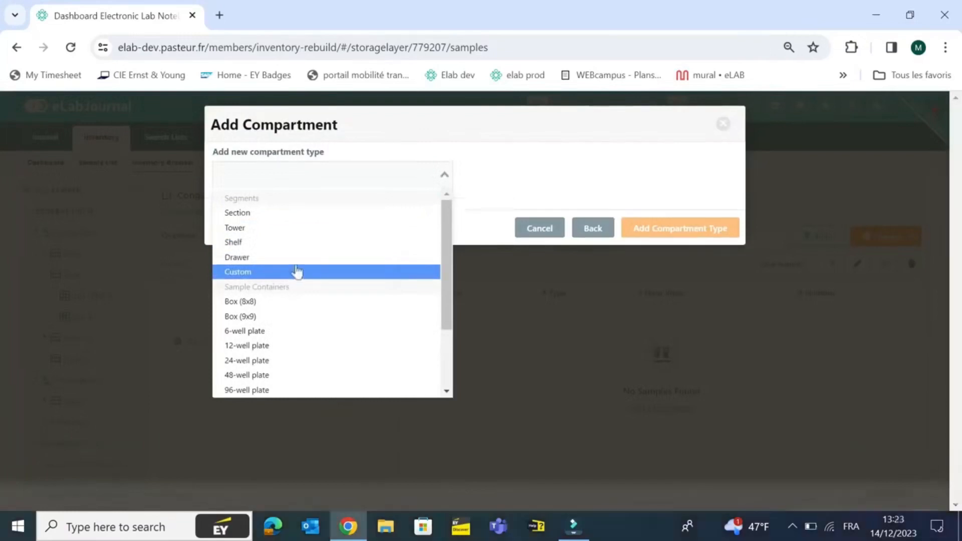
left_click(295, 257)
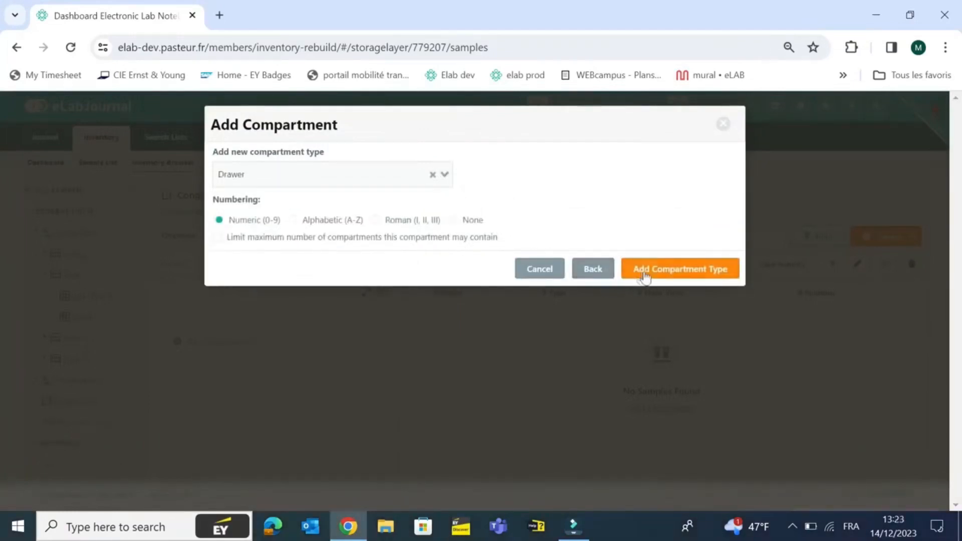
left_click(647, 273)
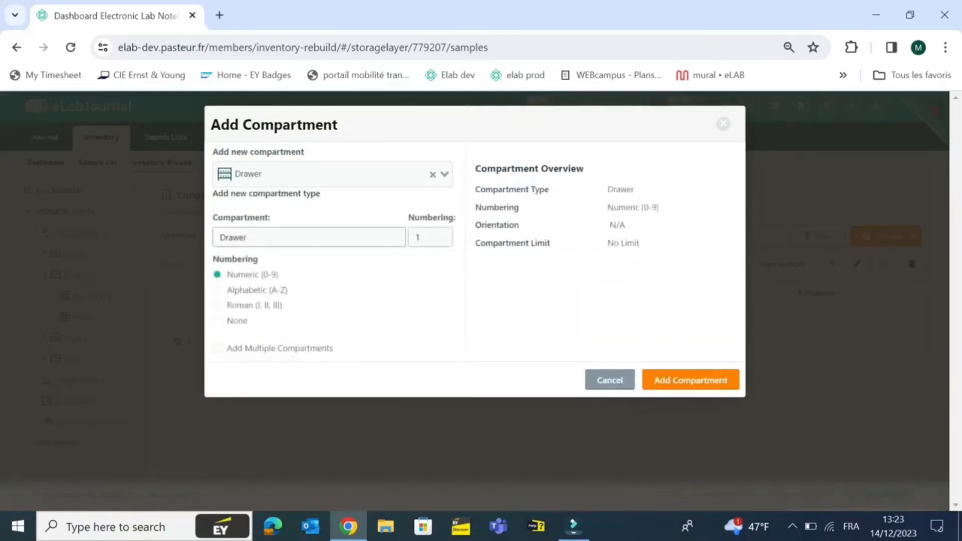
Name the drawer Tiroir, keep numeric numbering starting at 1, and add it as a single compartment.
left_click(358, 239)
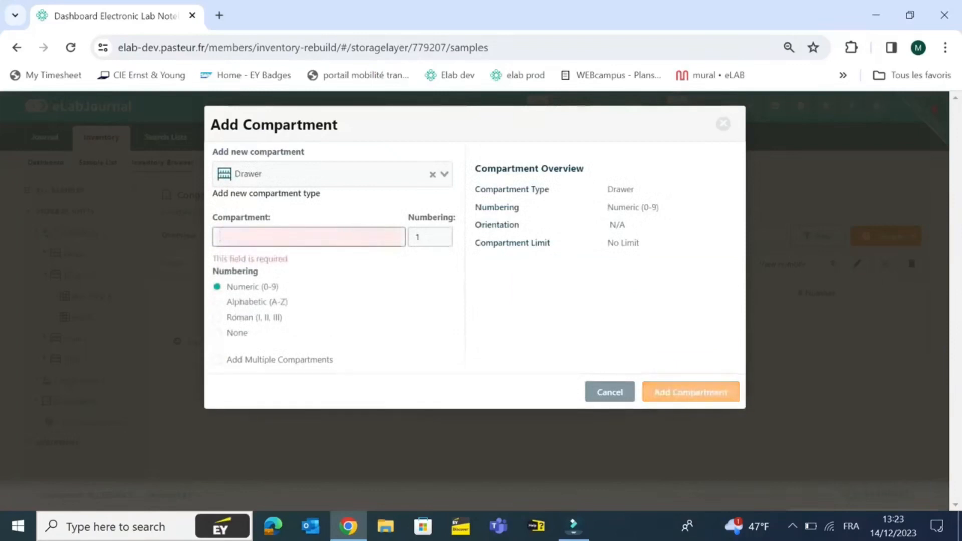
type("Tiroir")
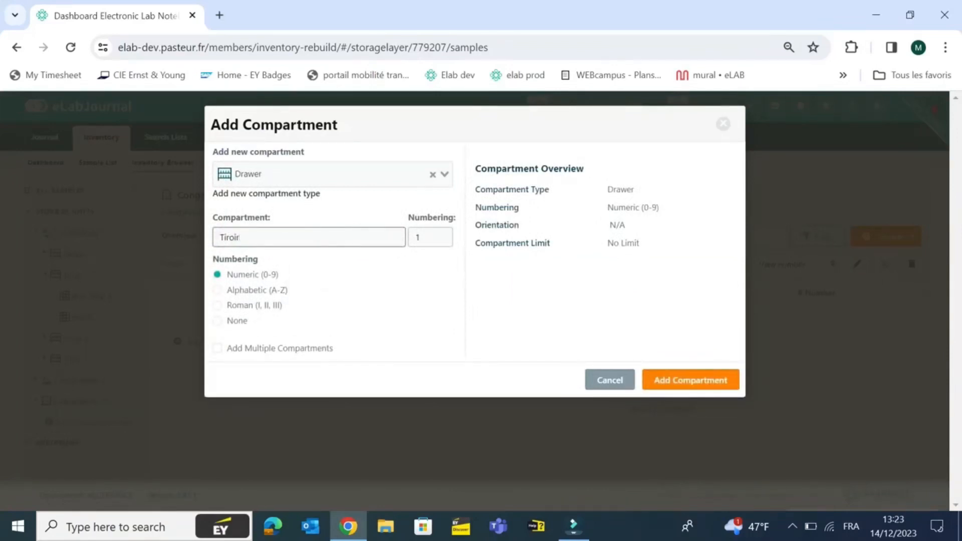
left_click(219, 291)
left_click(219, 276)
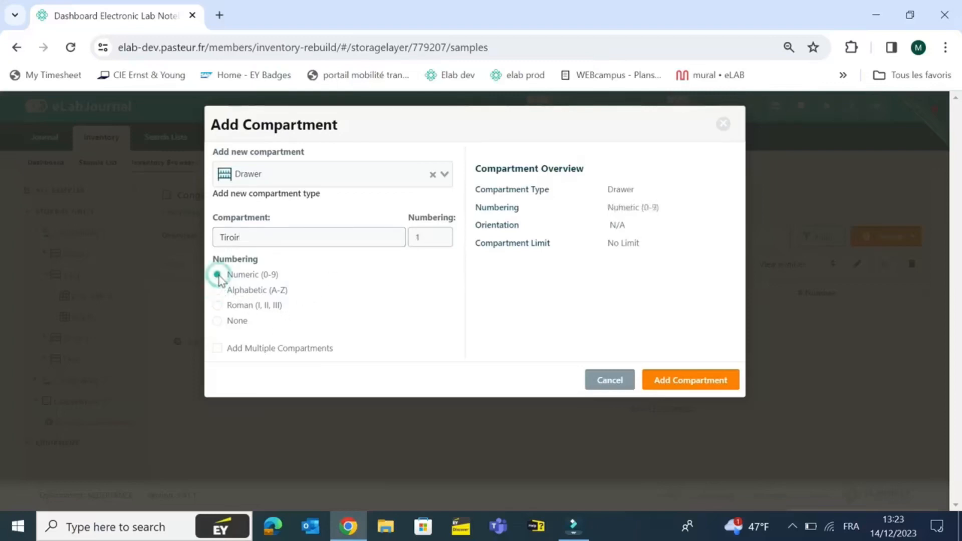
left_click(221, 347)
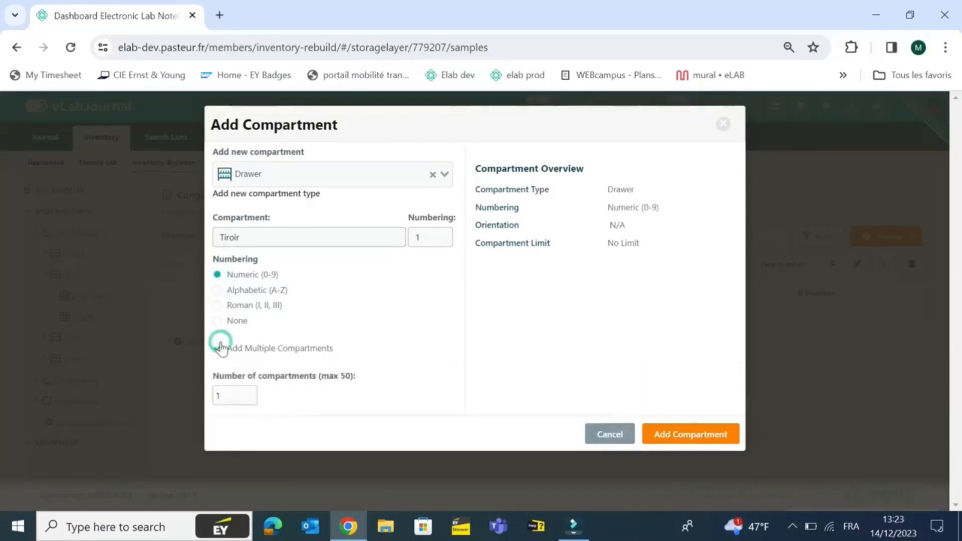
left_click(222, 348)
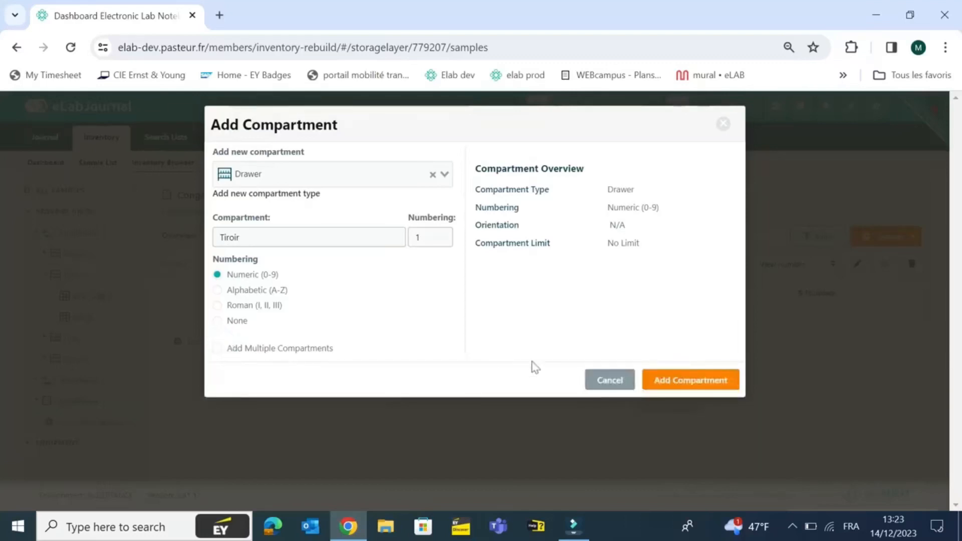
left_click(689, 380)
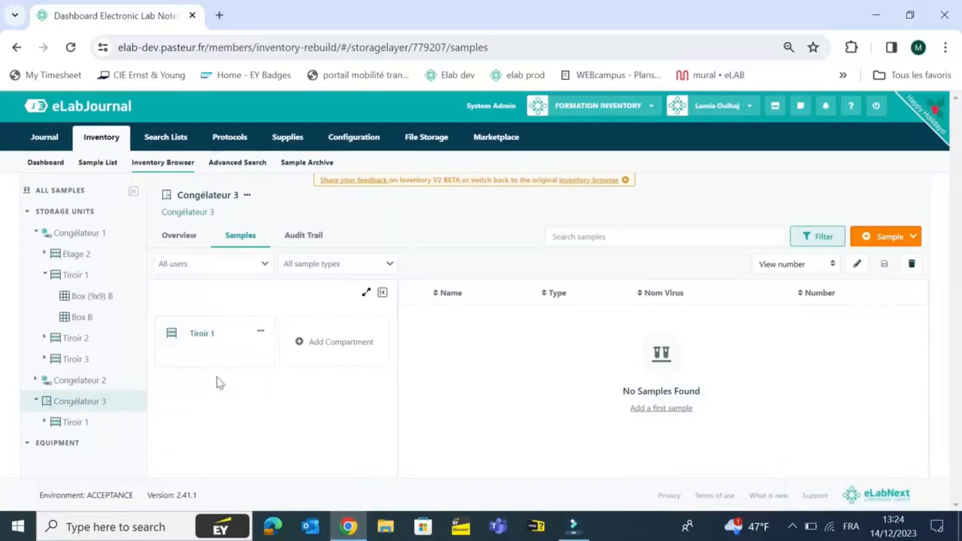
Expand Congelateur 2, and examine the sample positions in Box (9x9) B and Box B of Congélateur 1.
left_click(35, 380)
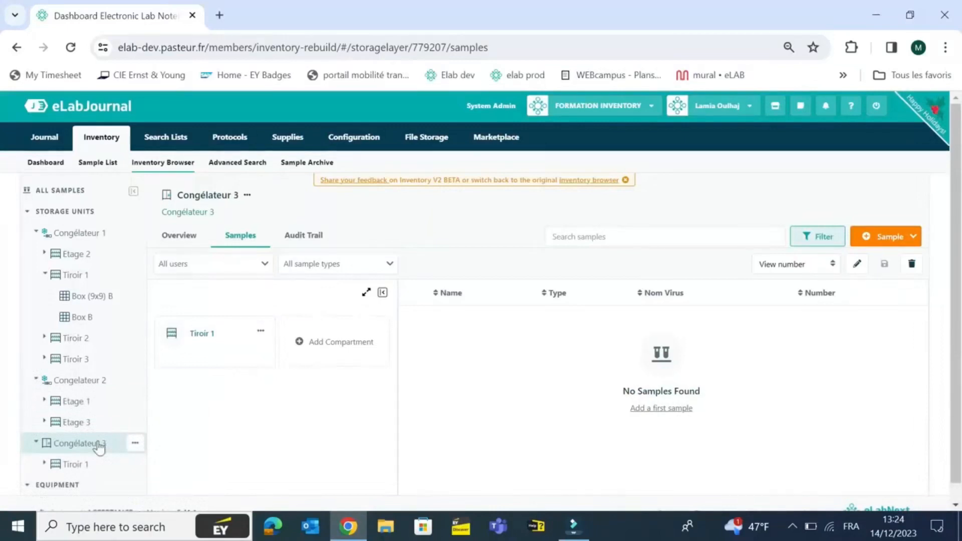
left_click(89, 298)
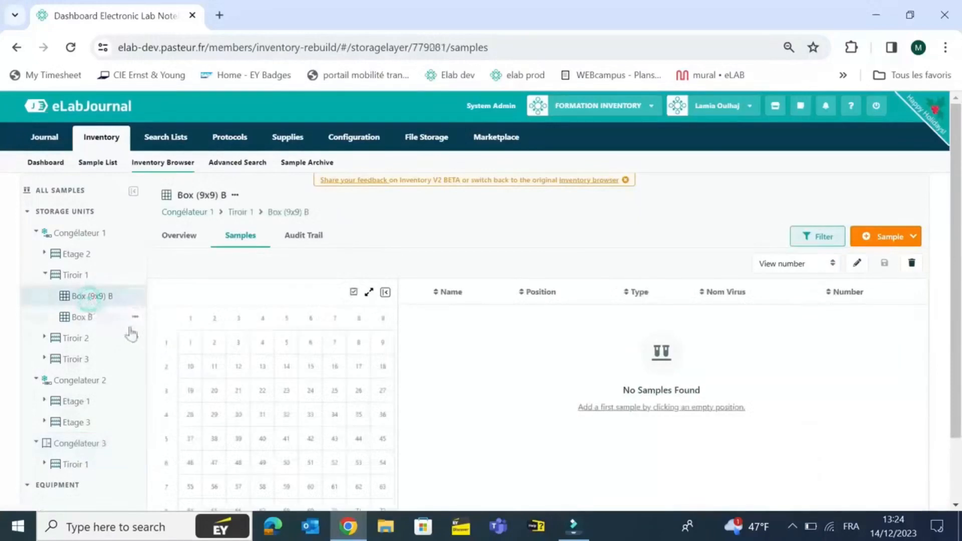
left_click(100, 317)
mouse_move(216, 371)
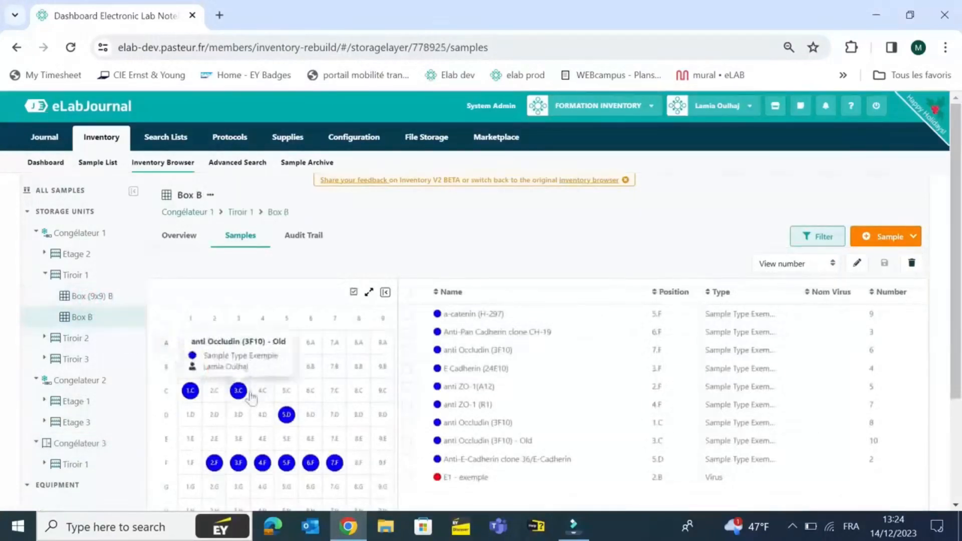
mouse_move(240, 394)
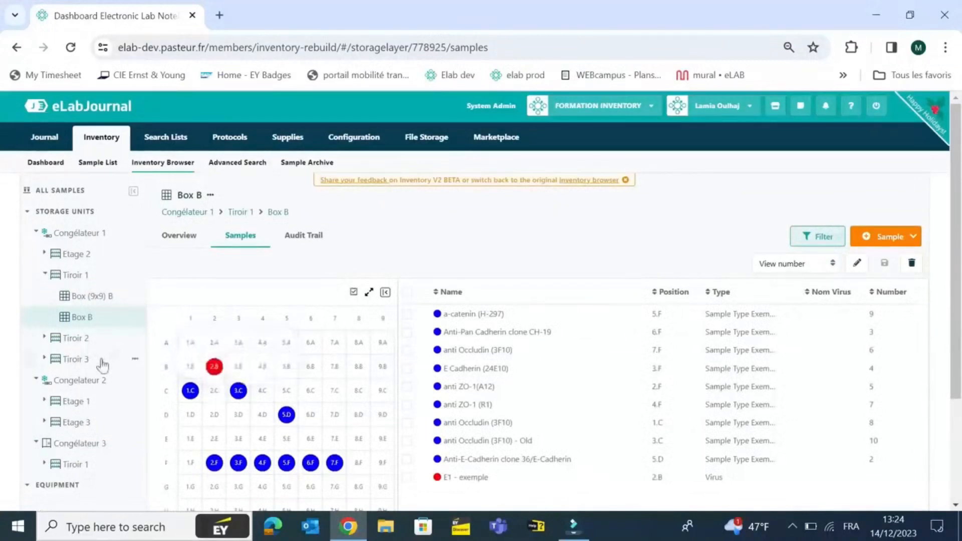
Open Tiroir 1 inside Congélateur 3 and start adding a compartment of type Box (9x9).
left_click(79, 443)
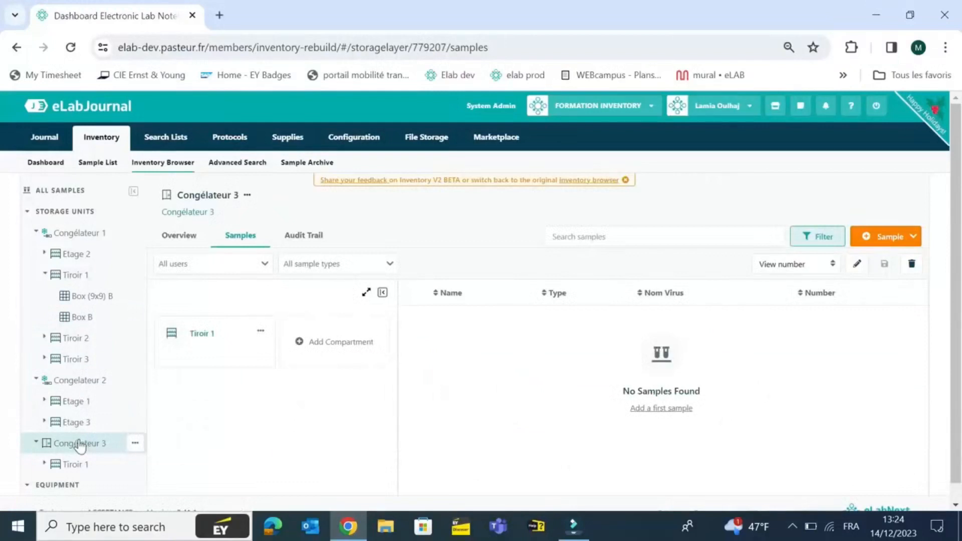
left_click(77, 469)
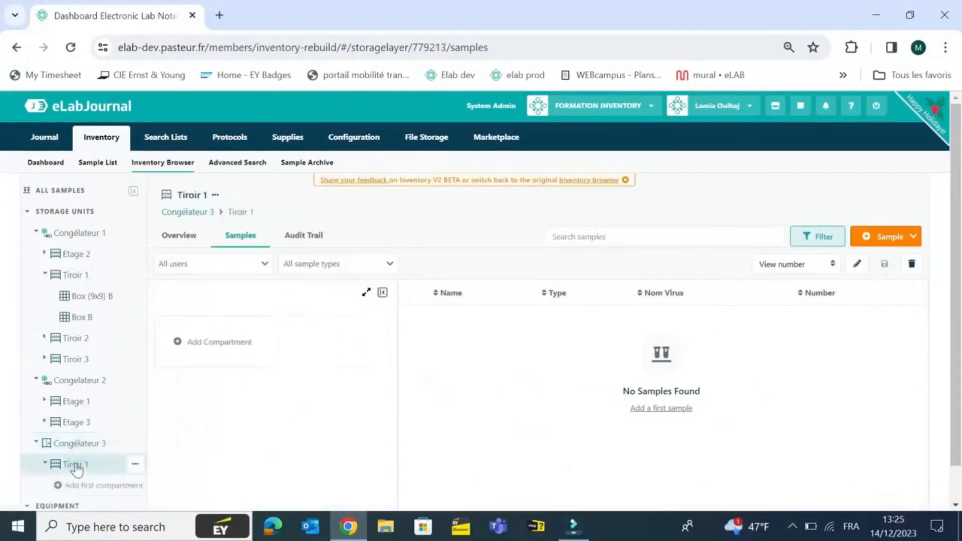
left_click(205, 367)
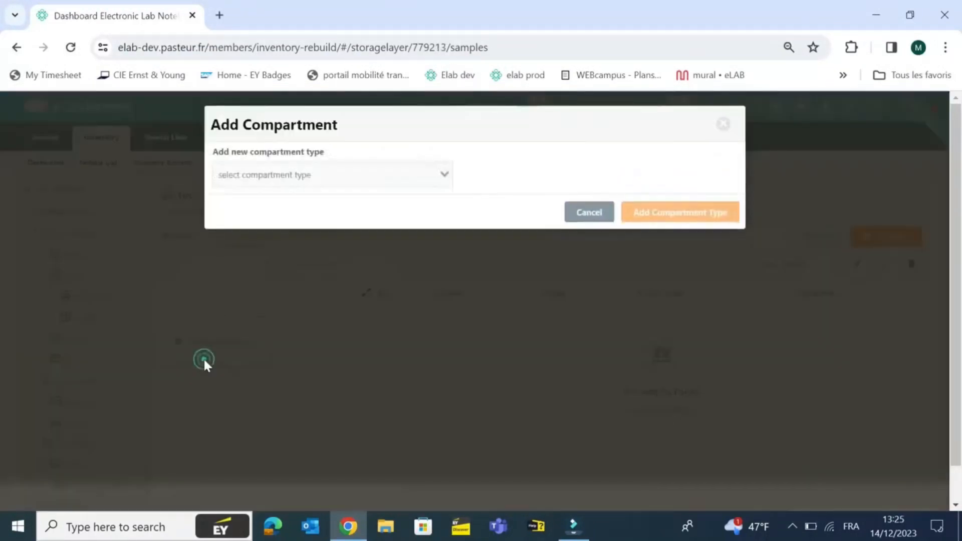
left_click(372, 175)
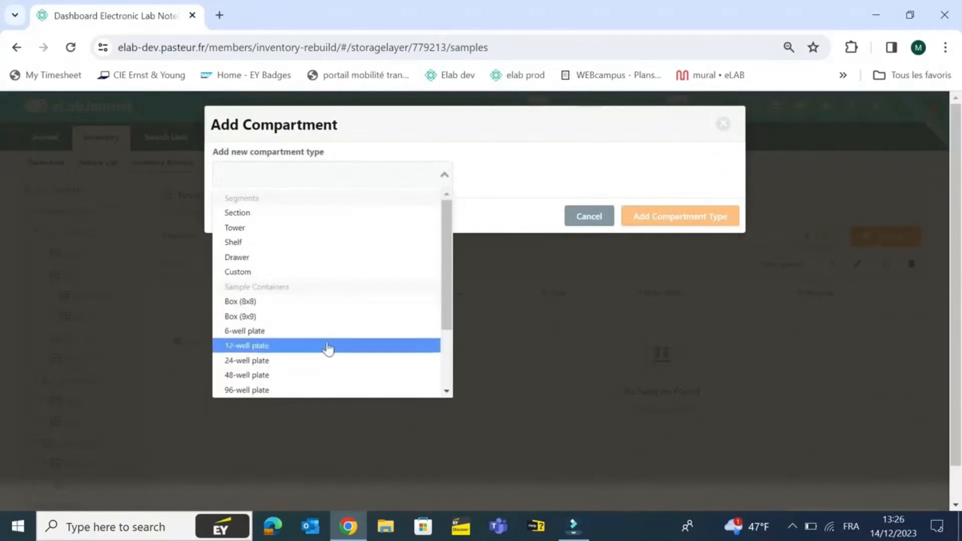
left_click_drag(448, 320, 447, 386)
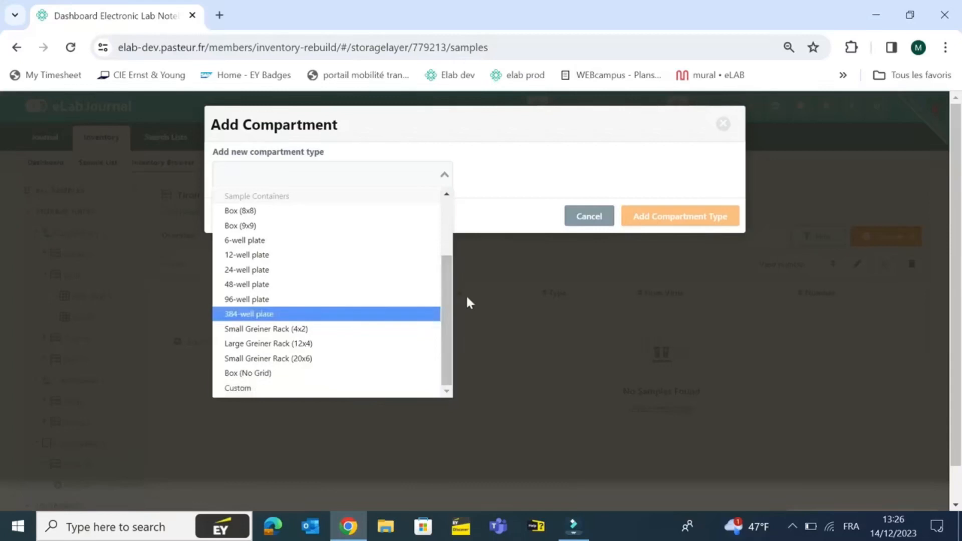
scroll(447, 315, "up", 1)
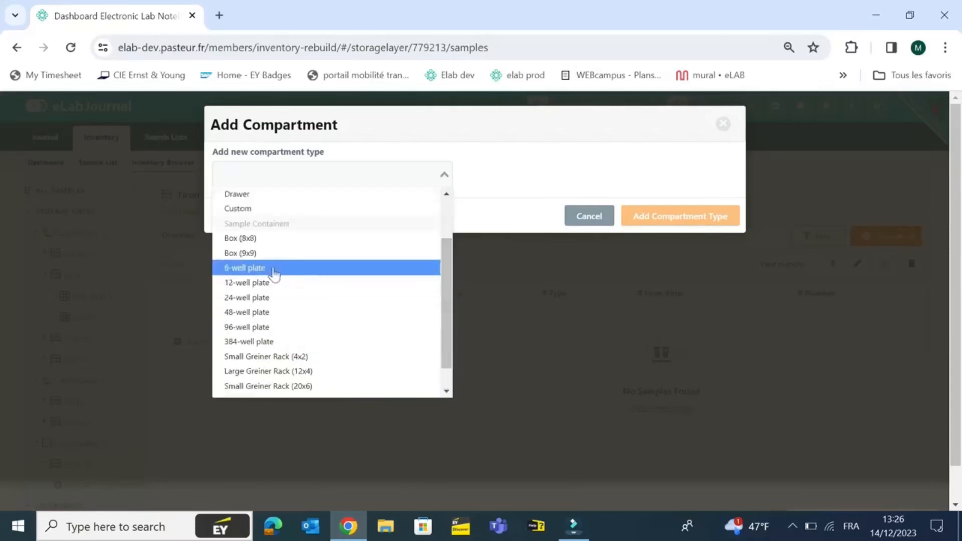
left_click(266, 254)
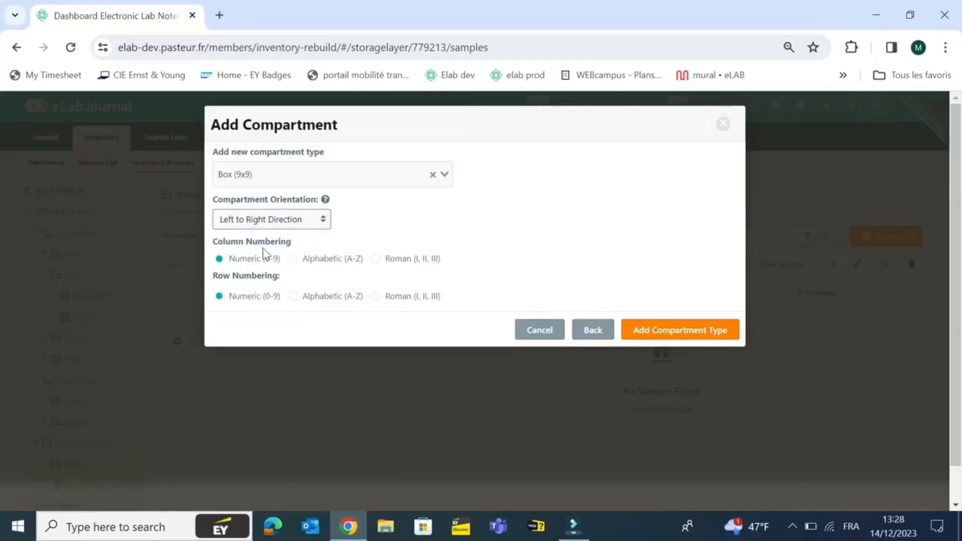
Keep the Left to Right Direction orientation with numeric column and row numbering, and add the Box (9x9) compartment type.
left_click(317, 224)
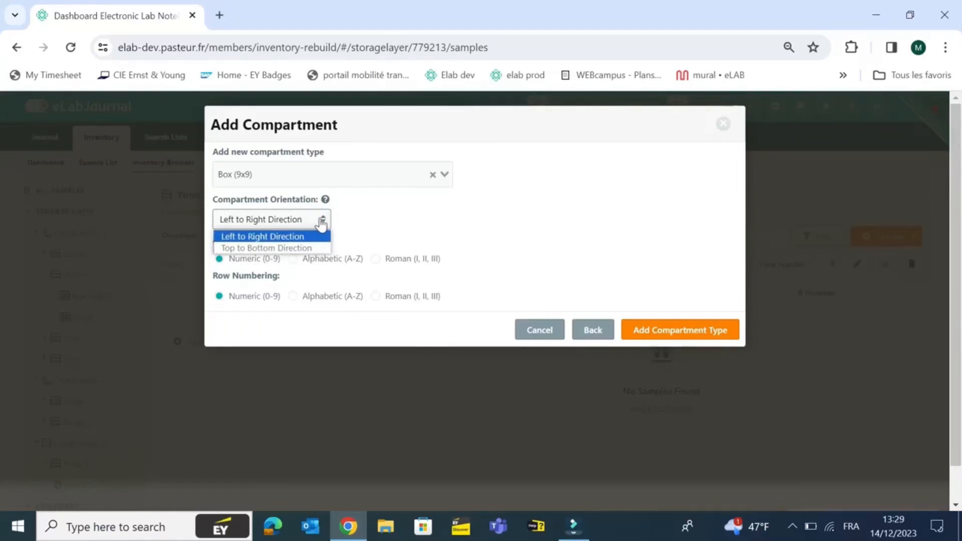
left_click(604, 264)
left_click(662, 331)
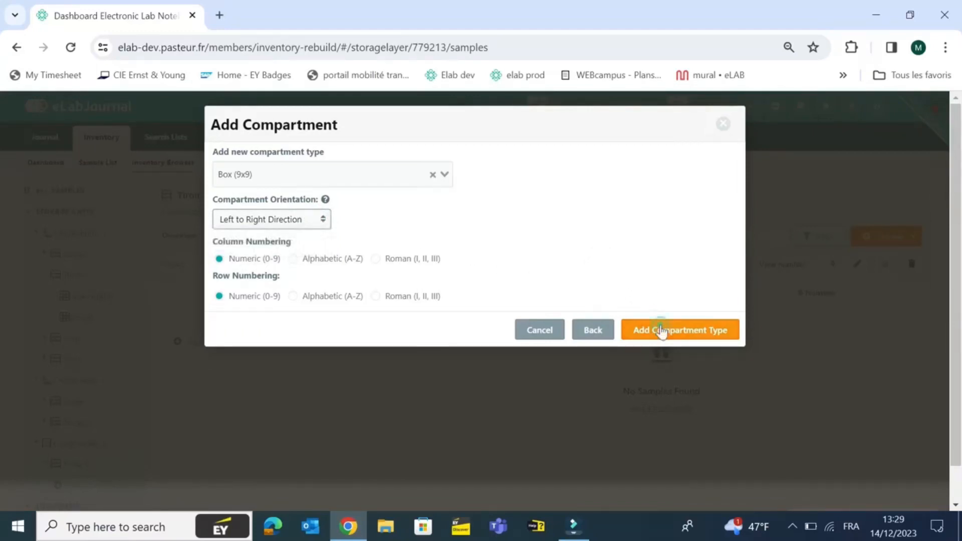
Keep the name Box (9x9) with numeric numbering from 1, and add three of these compartments at once.
left_click(316, 242)
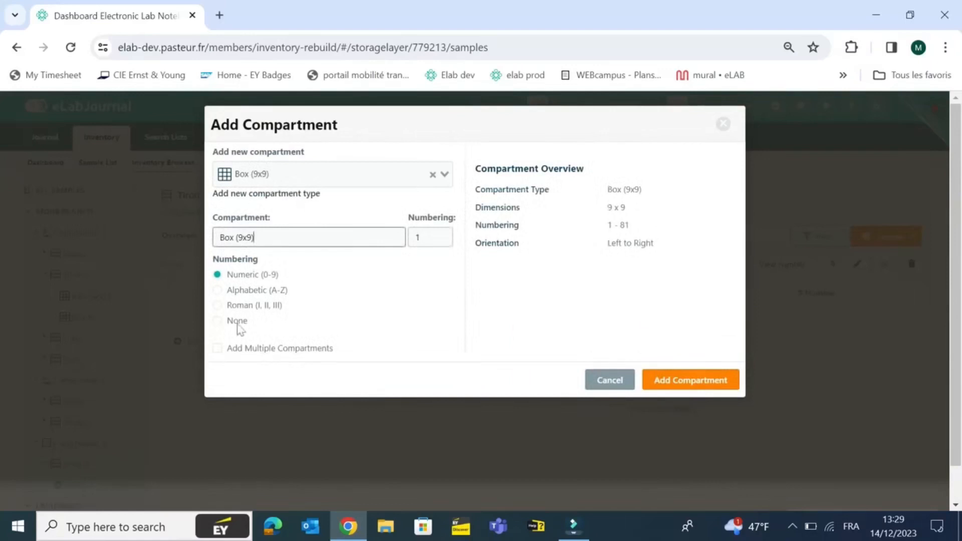
left_click(217, 346)
left_click(218, 347)
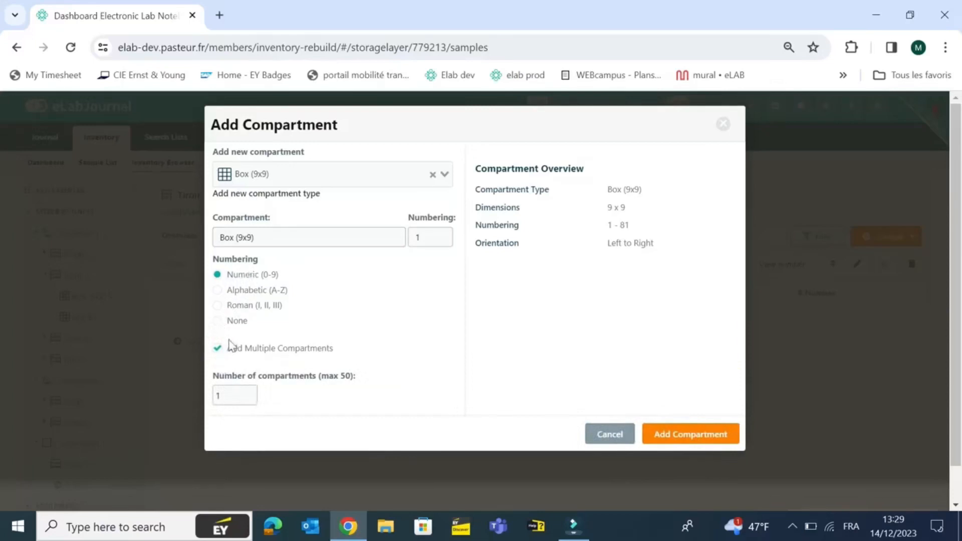
left_click(249, 392)
left_click(250, 393)
left_click(709, 434)
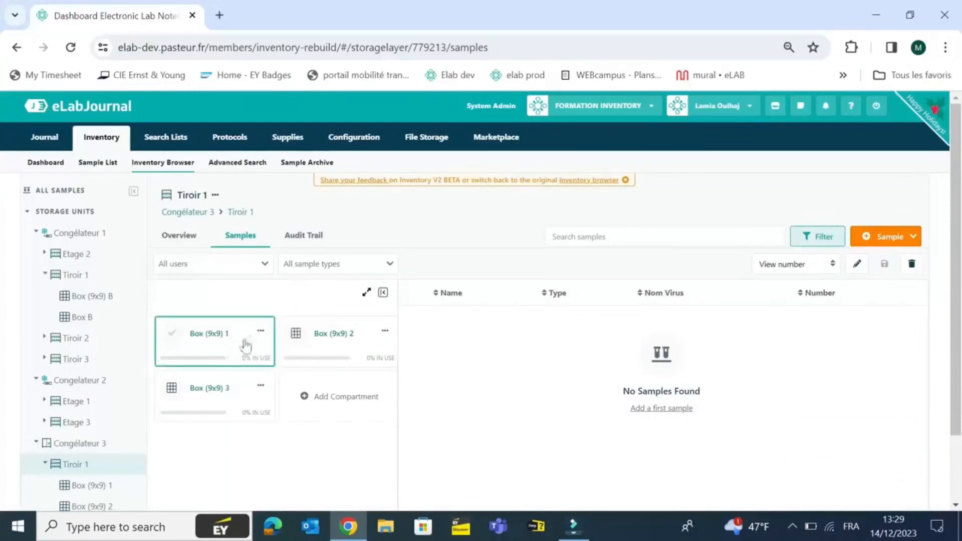
Review the edit settings of compartment Box (9x9) 1 in Tiroir 1, and leave them without saving changes.
left_click(260, 332)
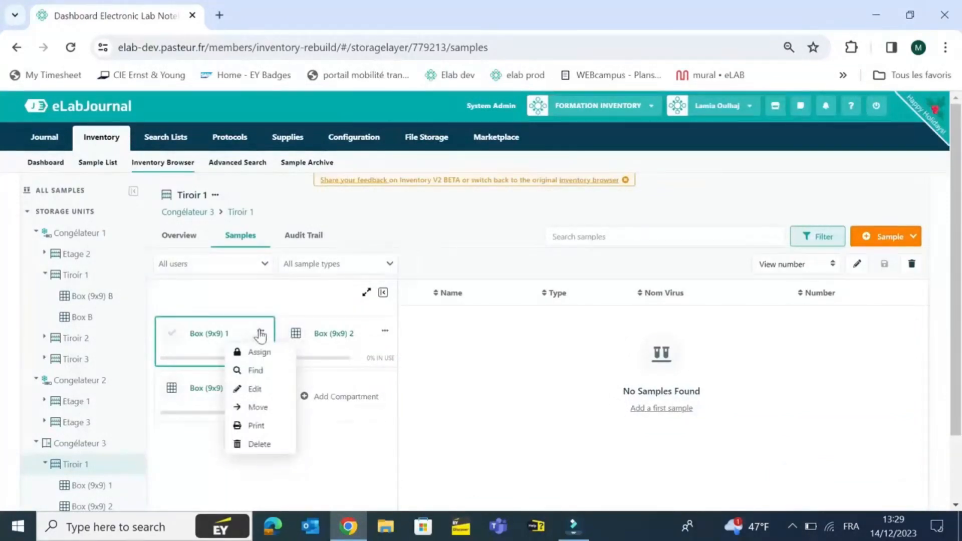
left_click(255, 389)
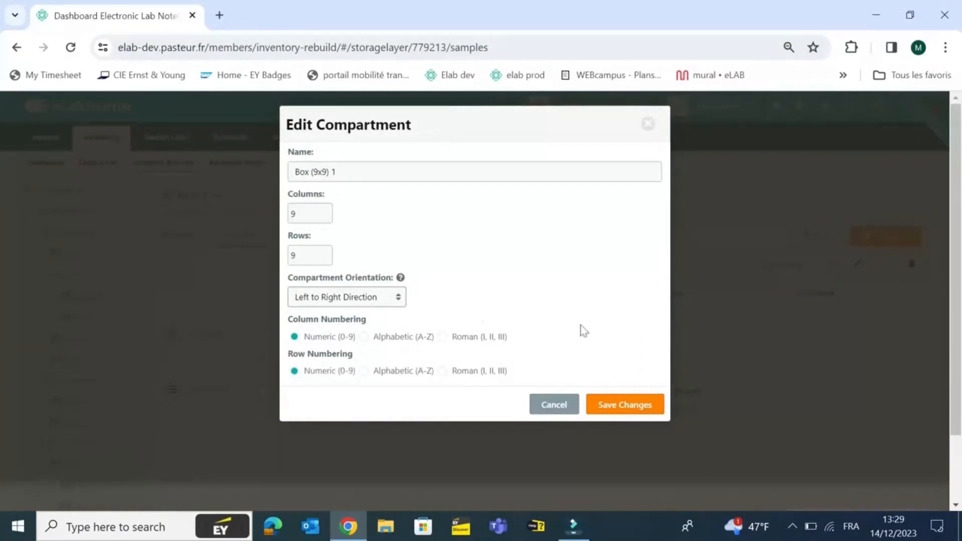
left_click(561, 408)
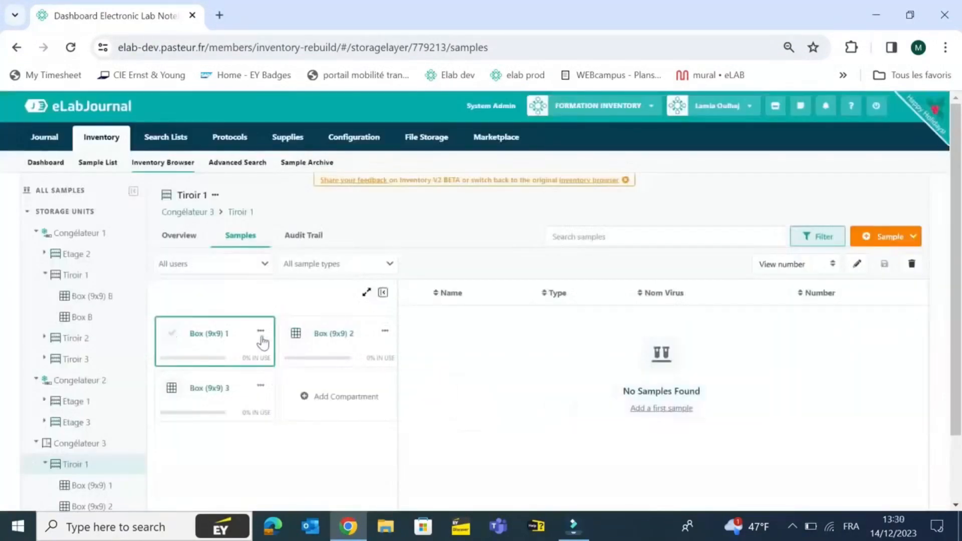